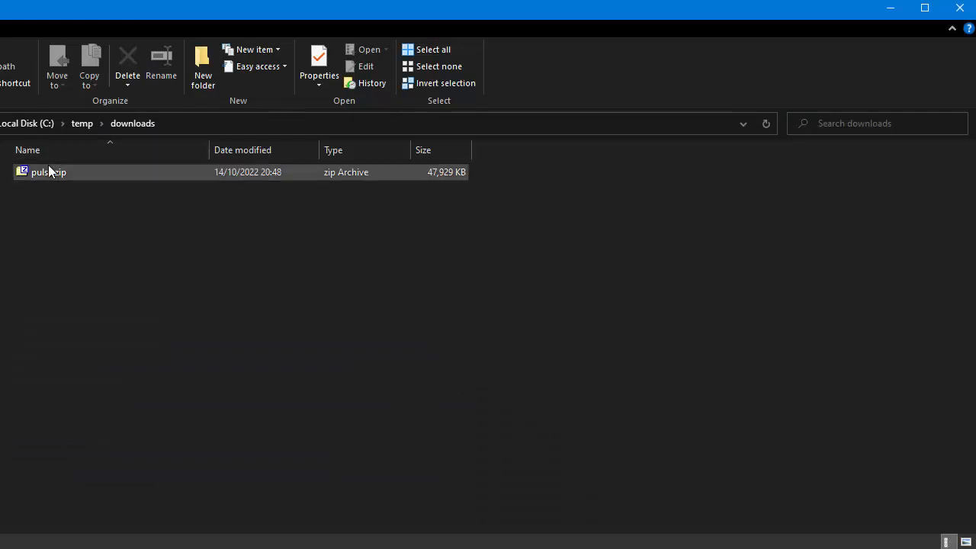
# Step: Extract pulse.zip in the downloads folder into its own "pulse" subfolder using 7-Zip
pyautogui.rightClick(47, 169)
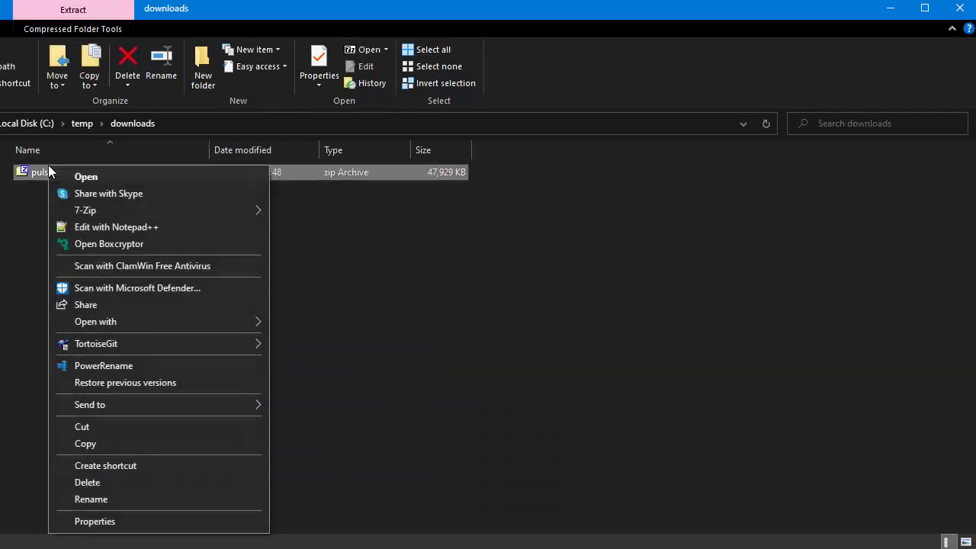
pyautogui.moveTo(257, 209)
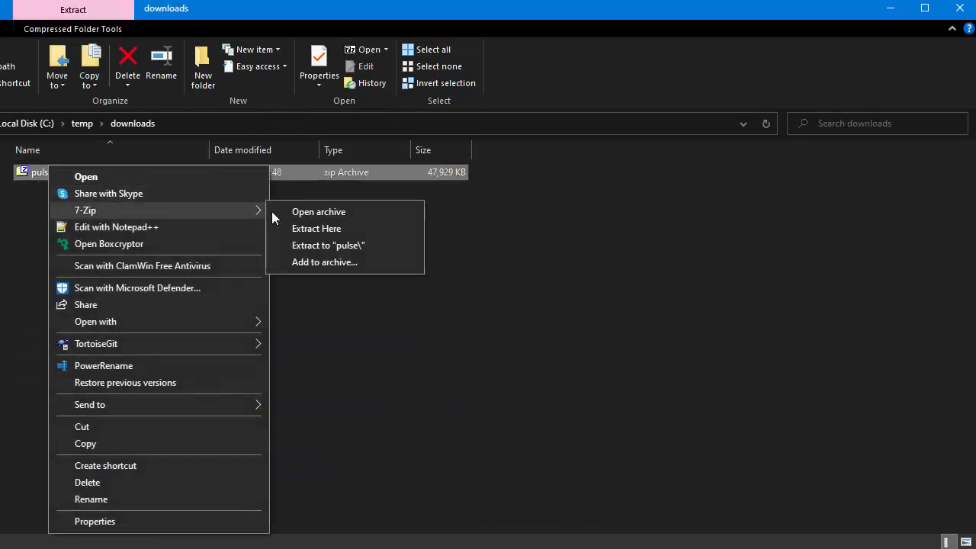
pyautogui.click(321, 248)
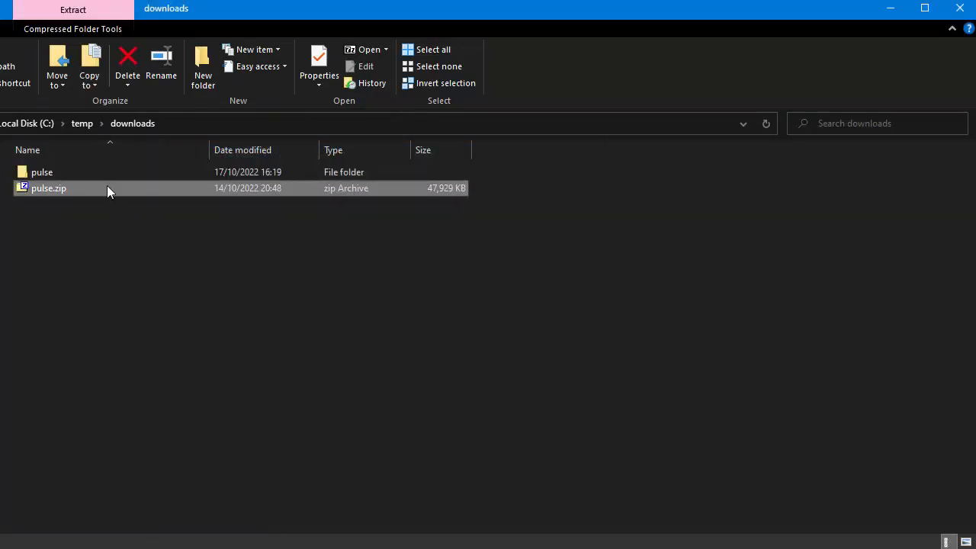
# Step: Launch pulse.exe from the extracted pulse folder and show the Pulse web page in full screen
pyautogui.doubleClick(47, 173)
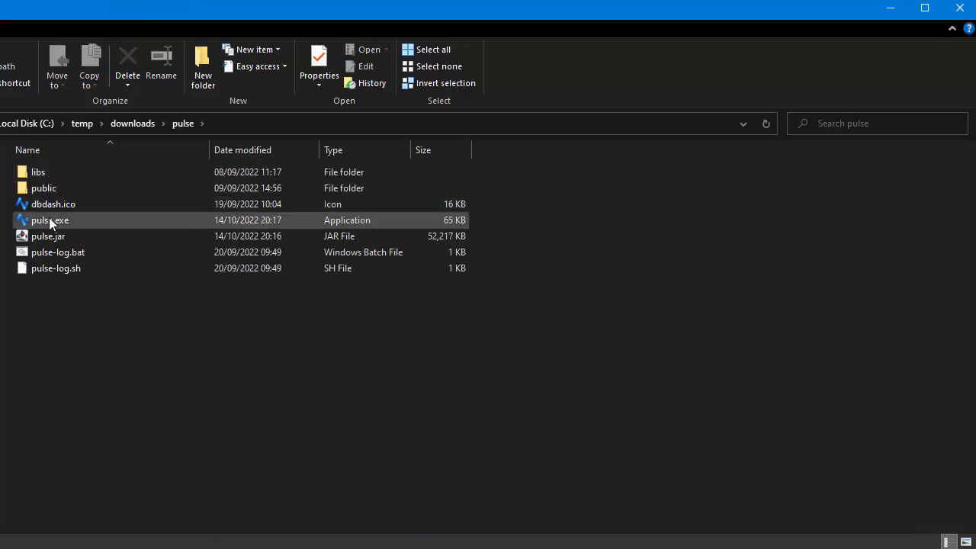
pyautogui.doubleClick(51, 222)
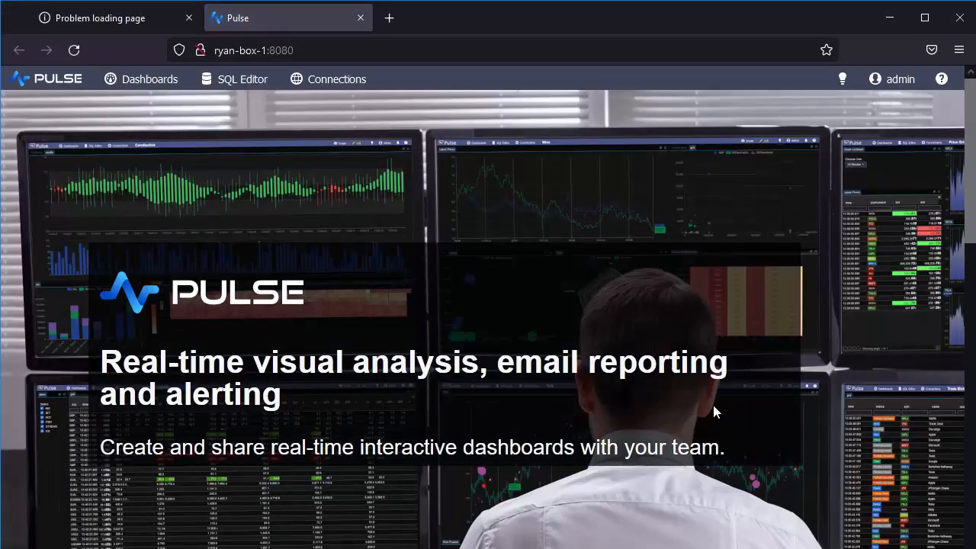
pyautogui.press('F11')
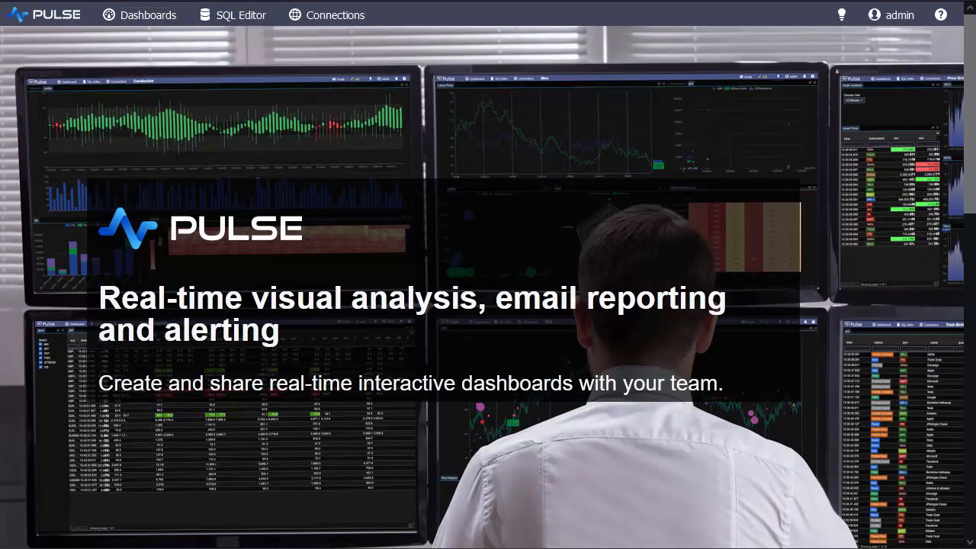
pyautogui.click(356, 20)
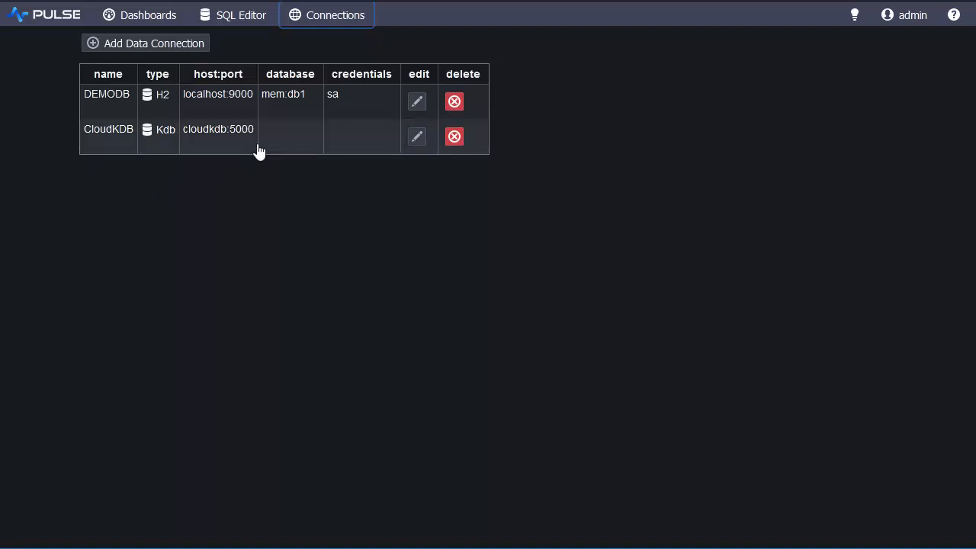
pyautogui.click(252, 21)
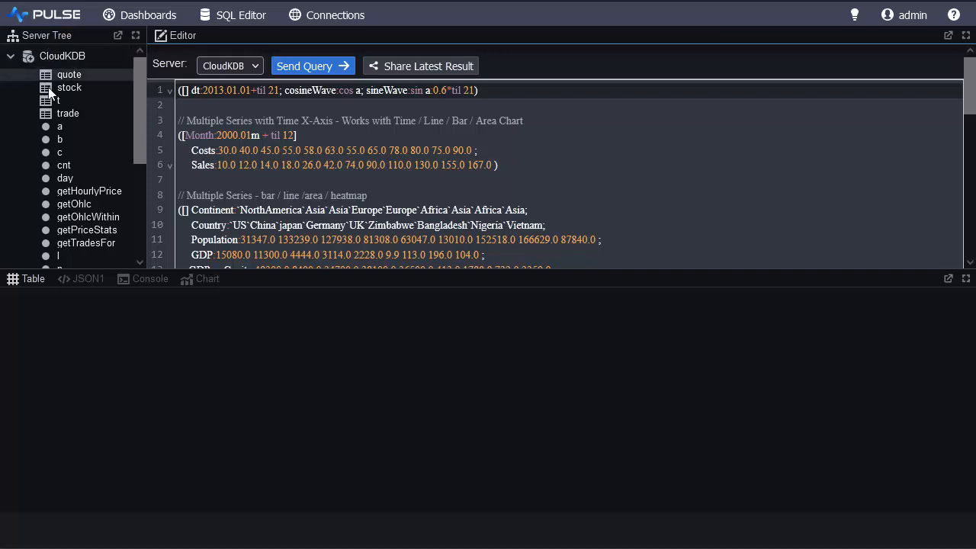
pyautogui.click(10, 55)
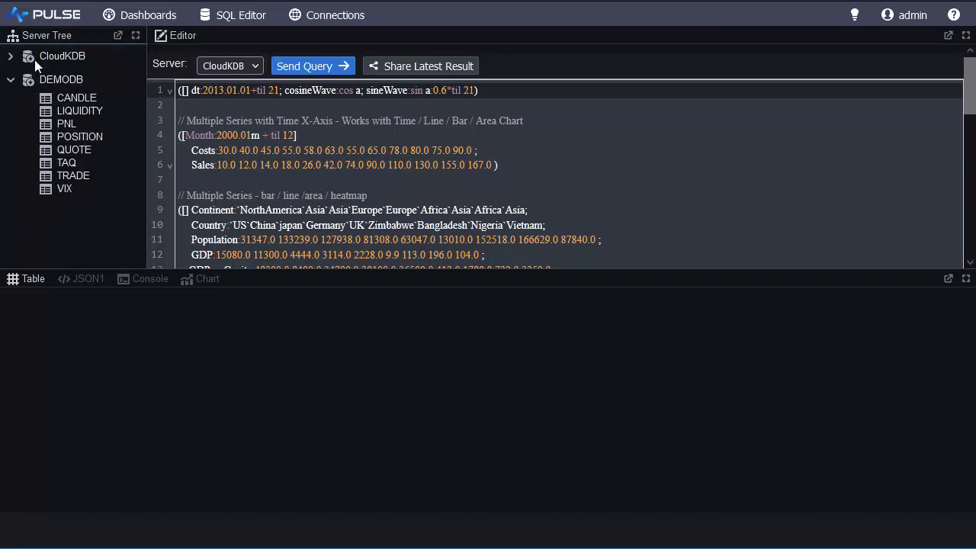
pyautogui.click(11, 58)
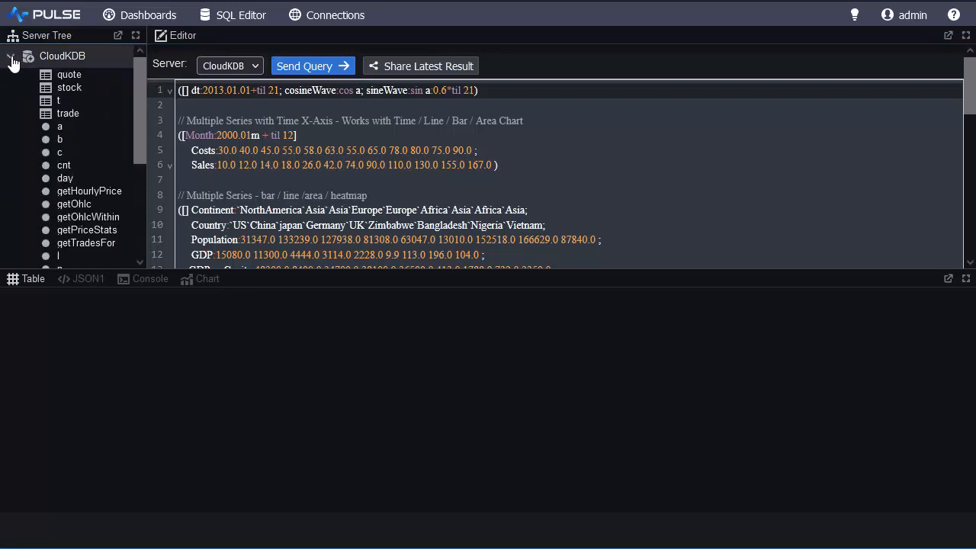
# Step: Query CloudKDB's quote and stock tables from the server tree and display the stock result as an area chart
pyautogui.click(70, 76)
pyautogui.click(68, 90)
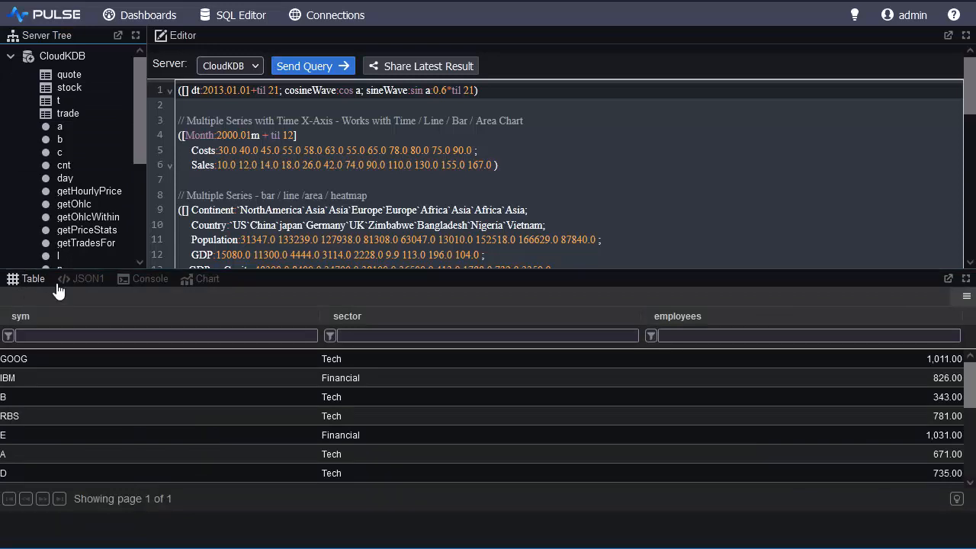
pyautogui.click(204, 287)
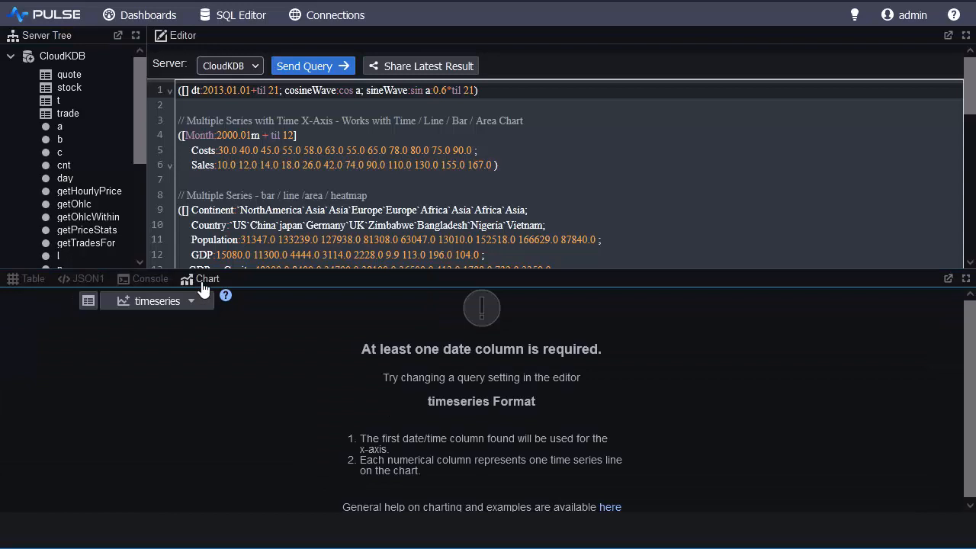
pyautogui.click(145, 301)
pyautogui.click(152, 364)
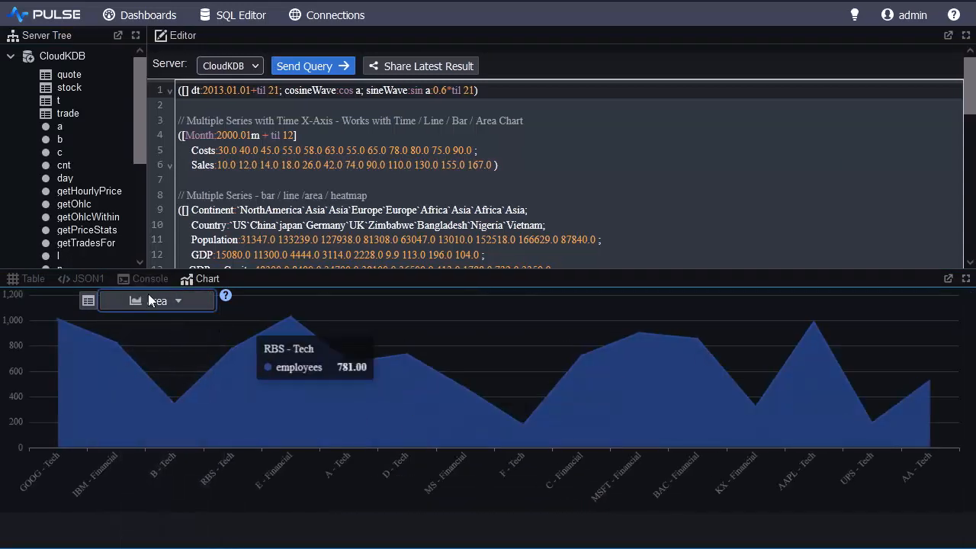
# Step: Check the console output, and dock the Chart pane beside the other result views with the stock table showing
pyautogui.click(144, 279)
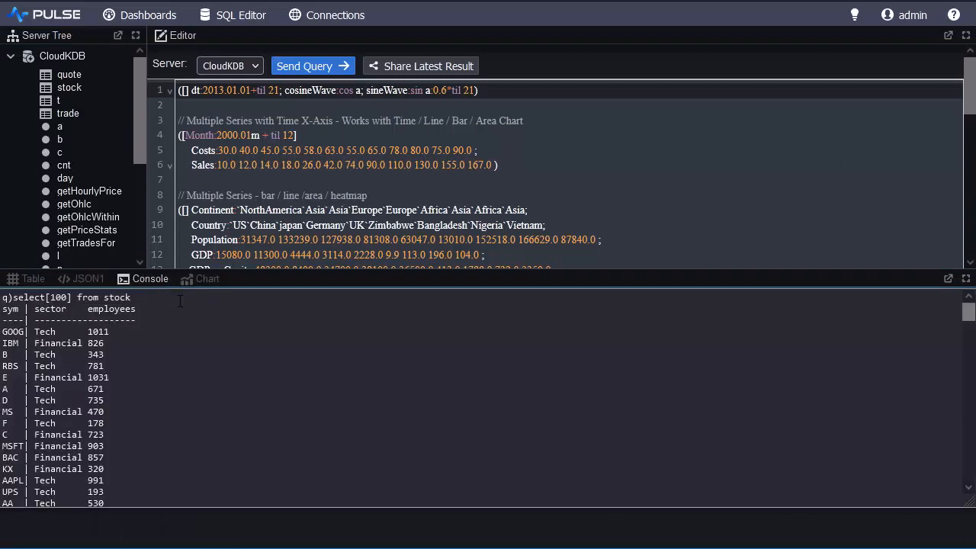
pyautogui.click(206, 280)
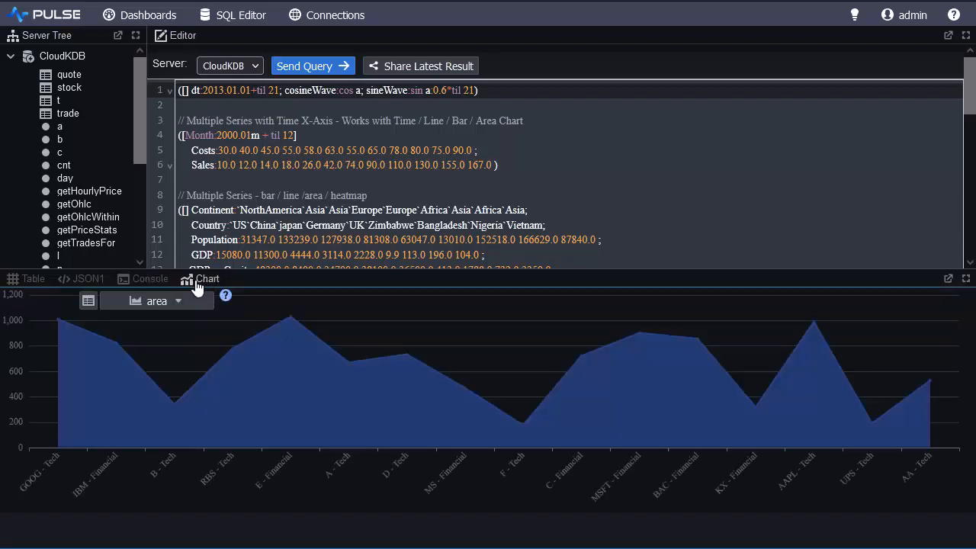
pyautogui.moveTo(198, 280); pyautogui.dragTo(799, 420)
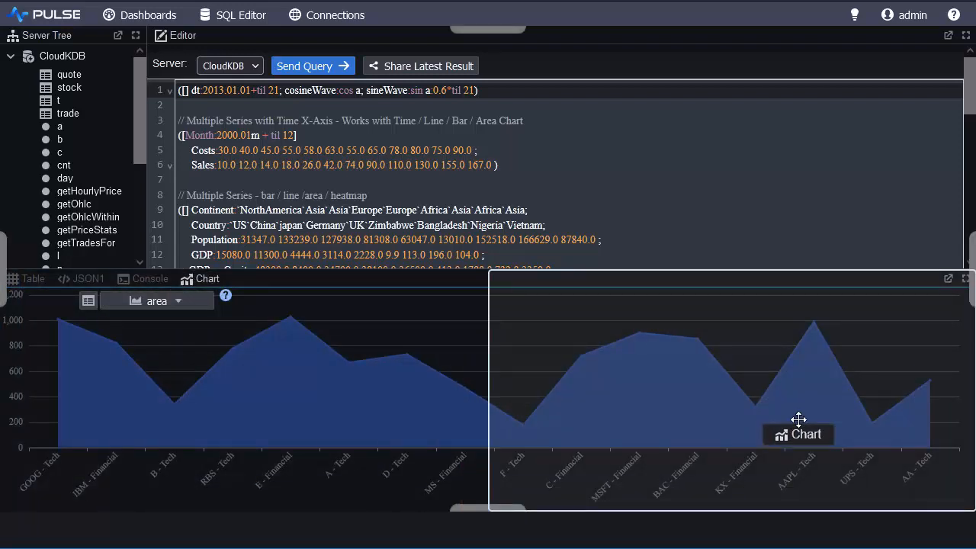
pyautogui.moveTo(799, 419); pyautogui.dragTo(799, 420)
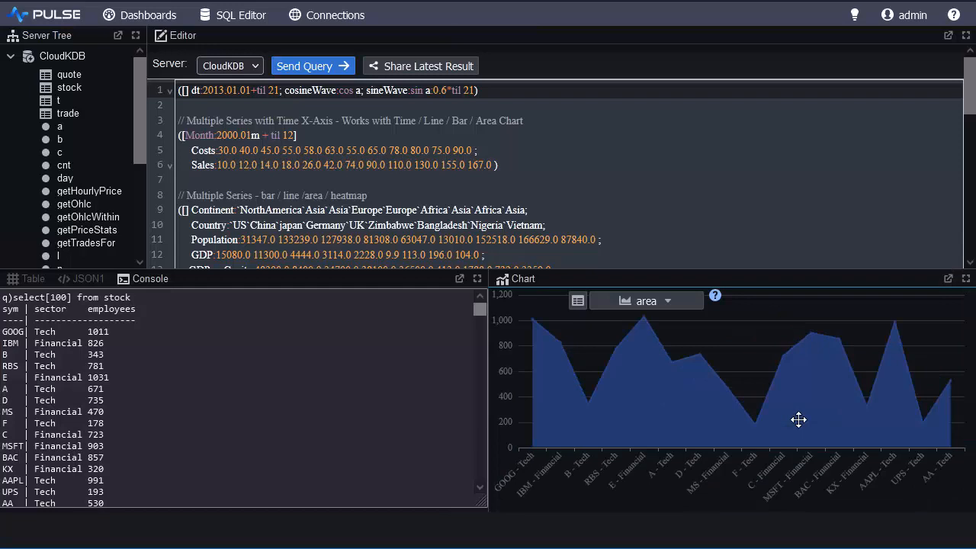
pyautogui.click(32, 279)
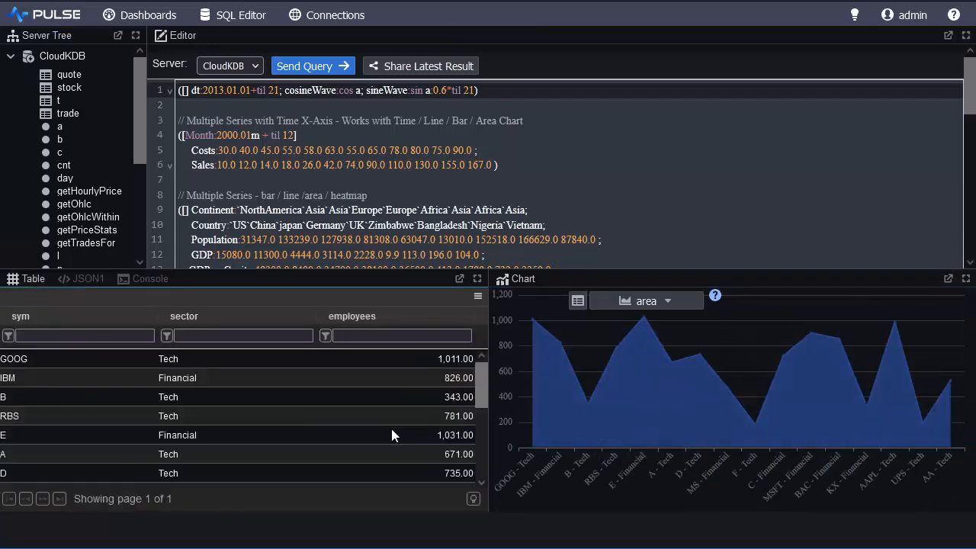
# Step: Run the cosineWave and sineWave query on line 1 against CloudKDB and chart the result as timeseries
pyautogui.click(209, 90)
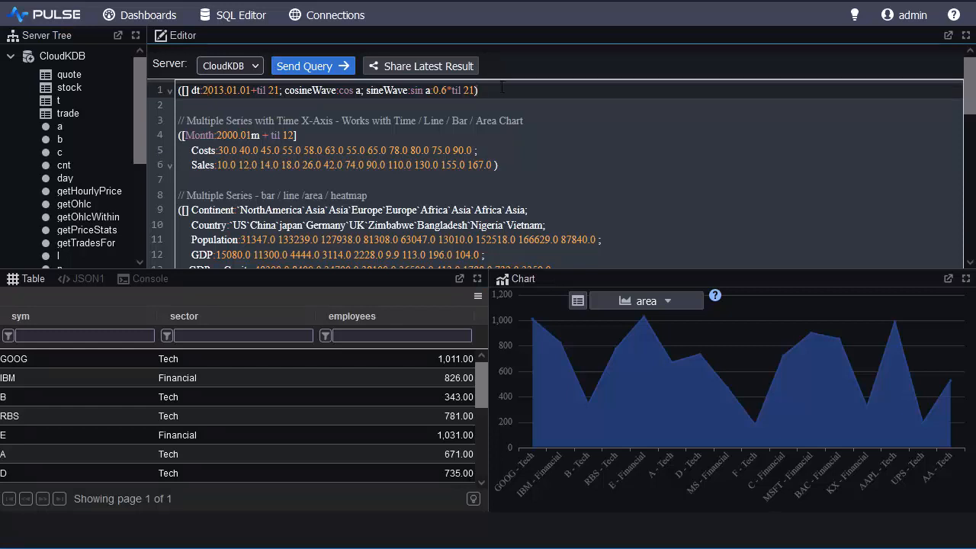
pyautogui.click(224, 66)
pyautogui.click(225, 88)
pyautogui.click(225, 89)
pyautogui.hotkey('ctrl', 'Return')
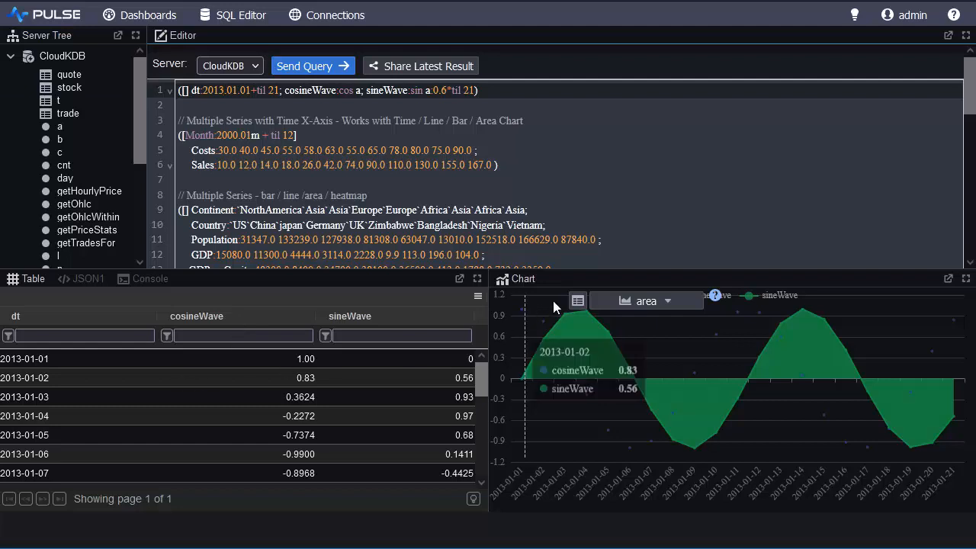
pyautogui.click(629, 302)
pyautogui.click(623, 341)
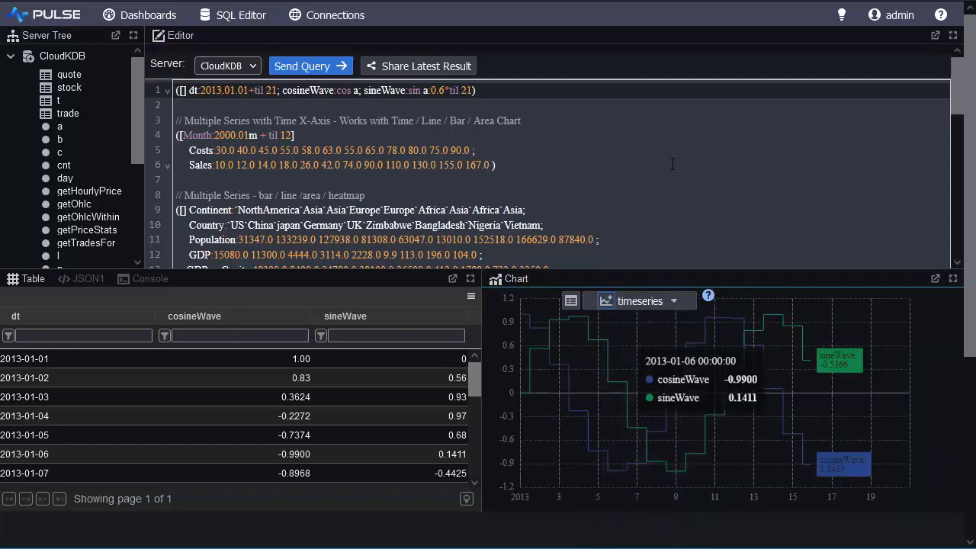
# Step: Run only the monthly Costs and Sales example query on lines 3 to 6
pyautogui.click(213, 109)
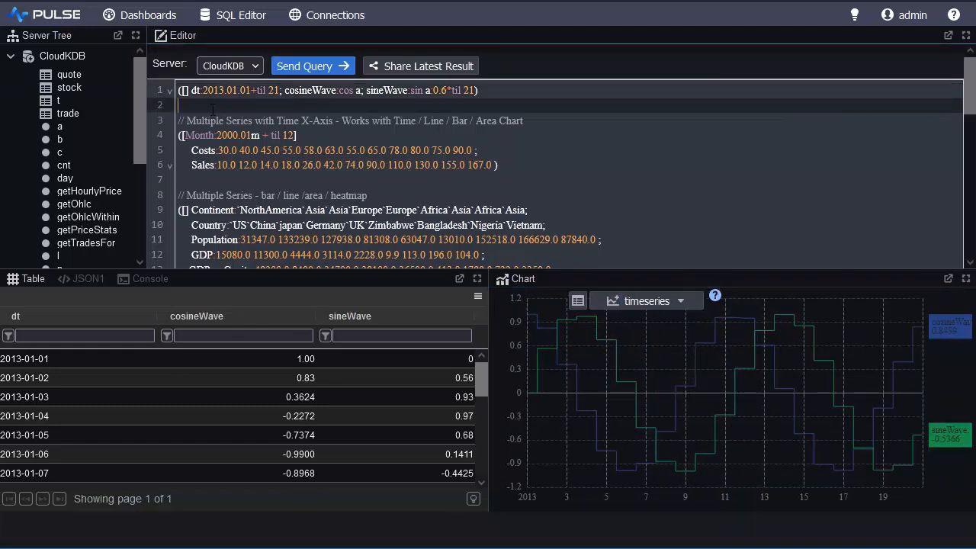
pyautogui.moveTo(213, 109); pyautogui.dragTo(549, 177)
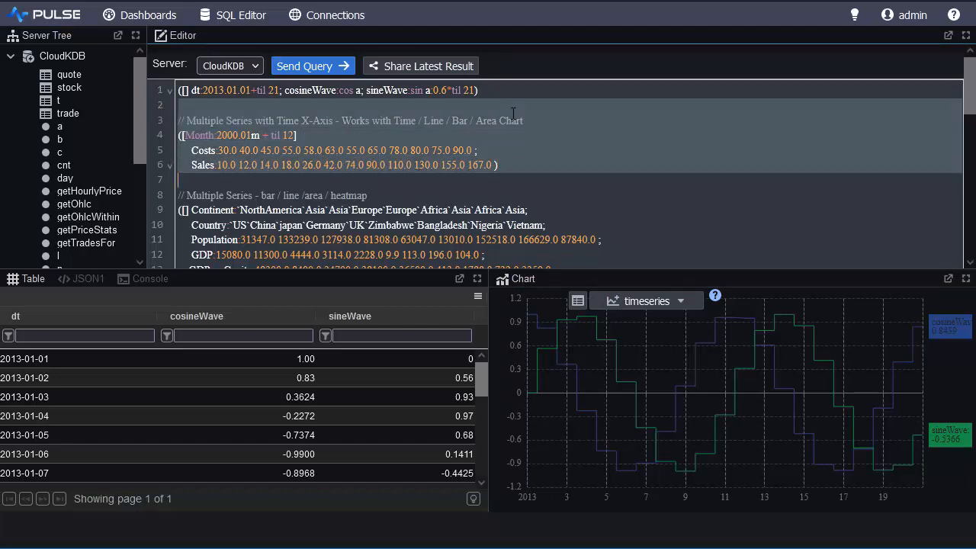
pyautogui.hotkey('ctrl', 'Return')
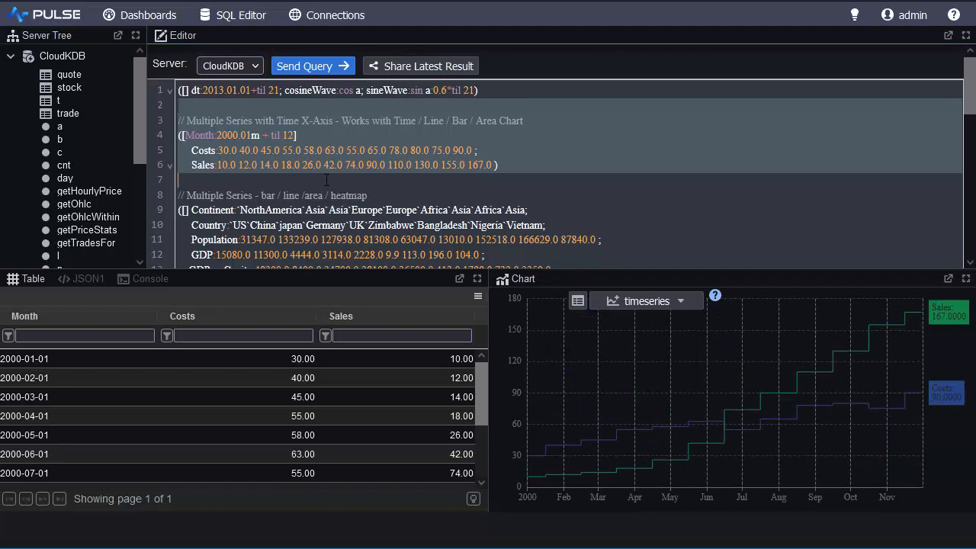
# Step: Run the Bubble Chart / Scatter Plot example query on lines 17 to 23 and display it as a bubble chart
pyautogui.scroll(-2, 327, 180)
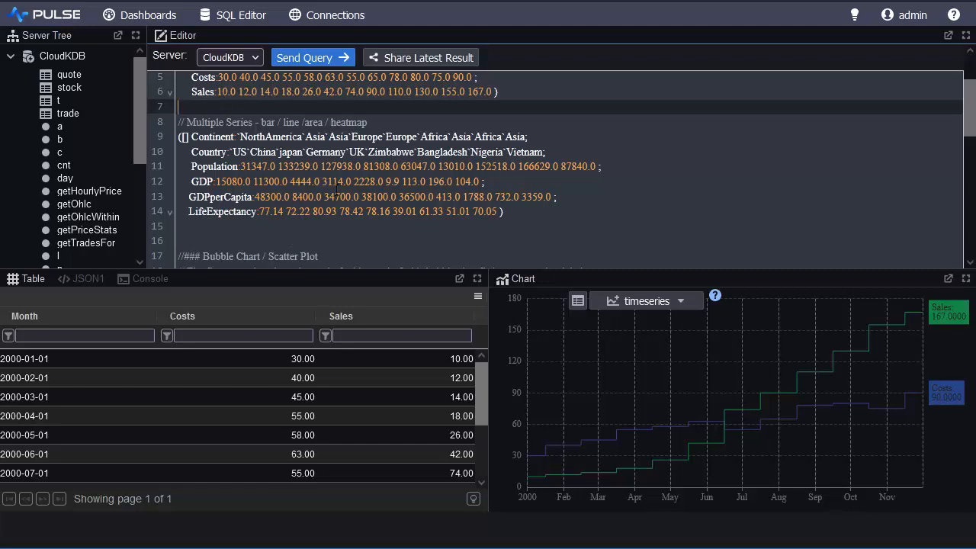
pyautogui.scroll(-2, 320, 208)
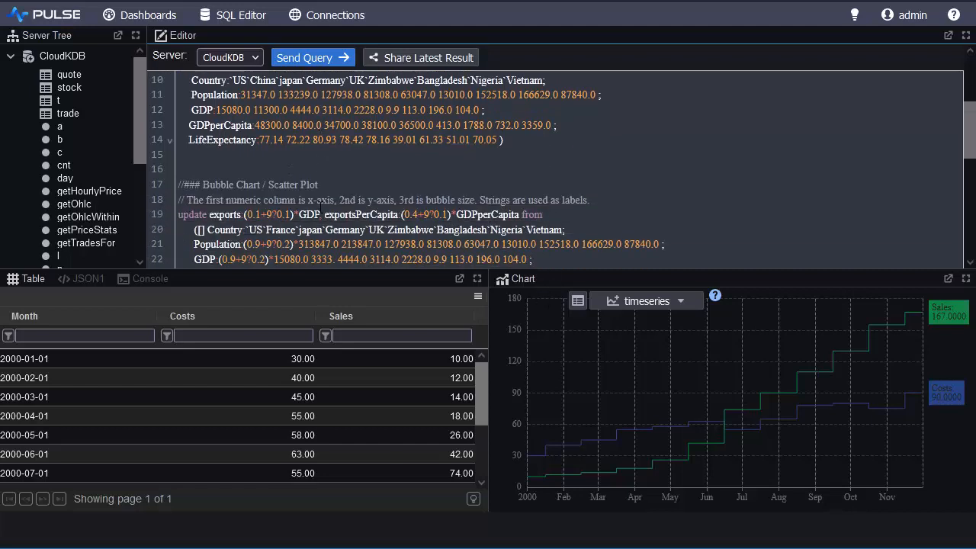
pyautogui.click(262, 158)
pyautogui.scroll(-1, 289, 159)
pyautogui.keyDown('shift'); pyautogui.click(681, 202); pyautogui.keyUp('shift')
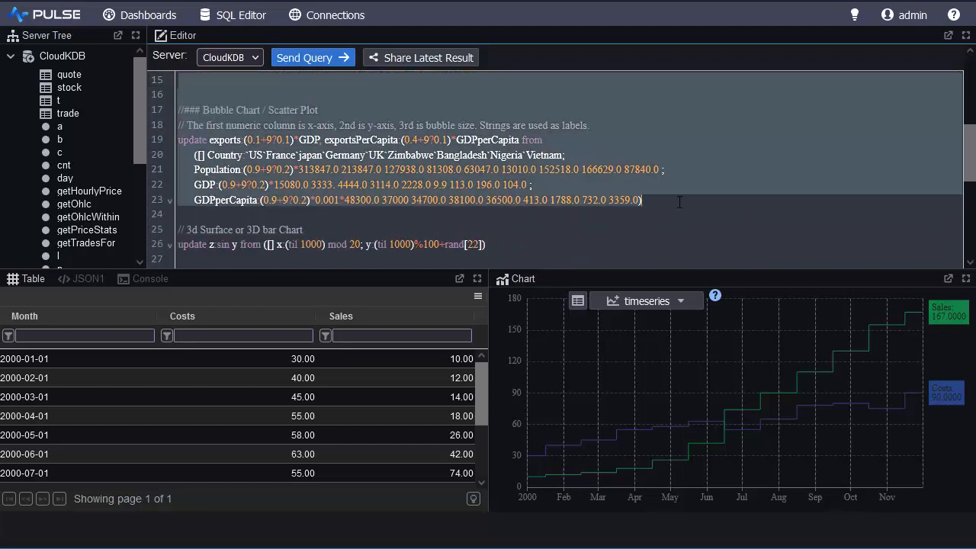
pyautogui.hotkey('ctrl', 'Return')
pyautogui.click(683, 307)
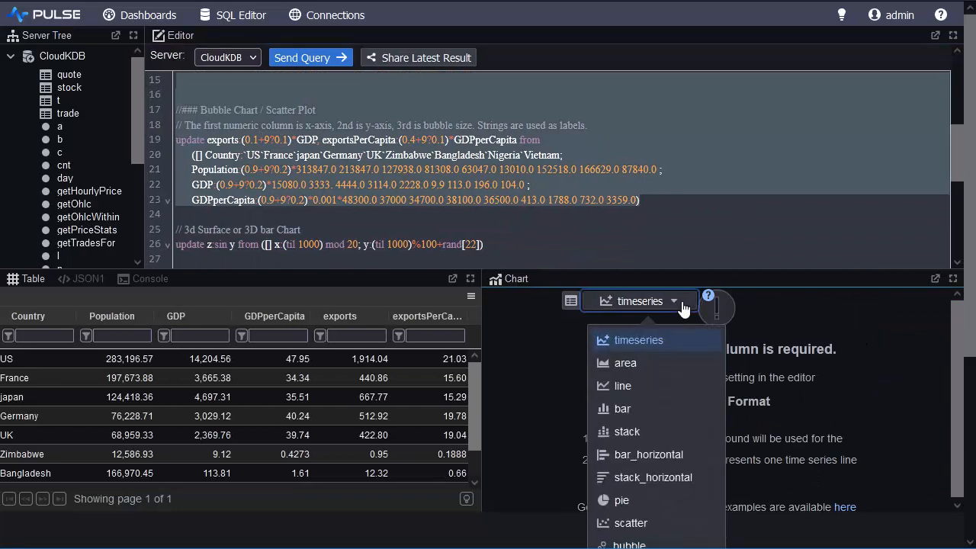
pyautogui.scroll(-2, 637, 385)
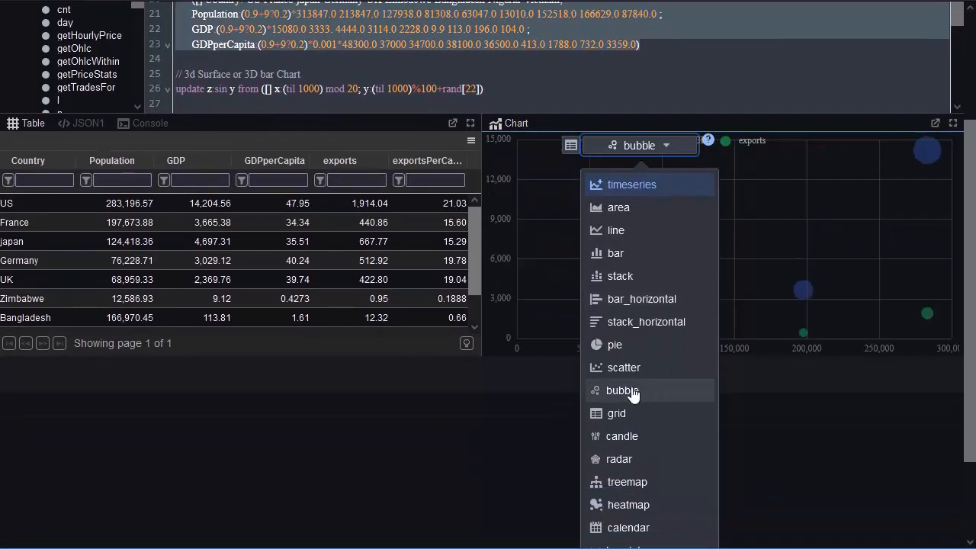
pyautogui.click(632, 392)
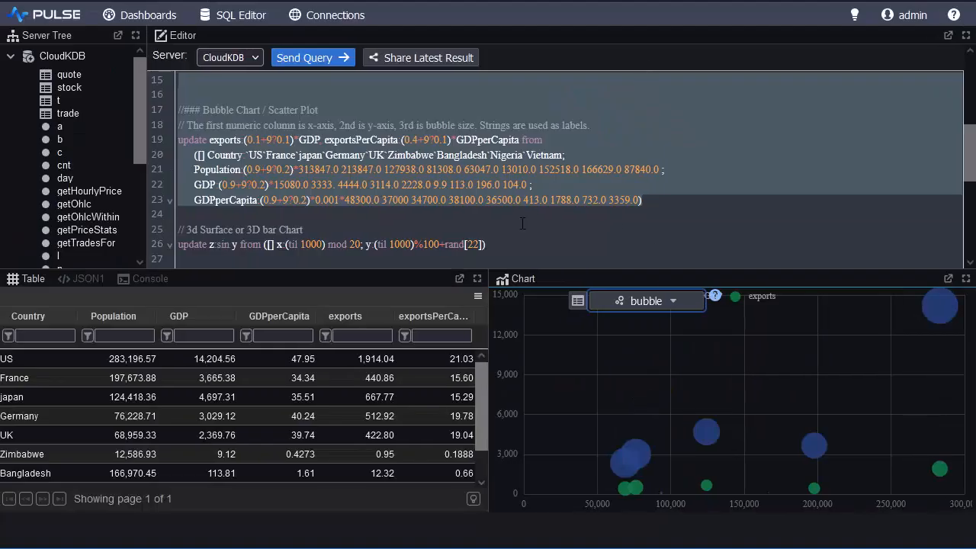
# Step: Run the 3D surface example query on line 26 and display its result as a 3dsurface chart
pyautogui.click(511, 246)
pyautogui.hotkey('ctrl', 'Return')
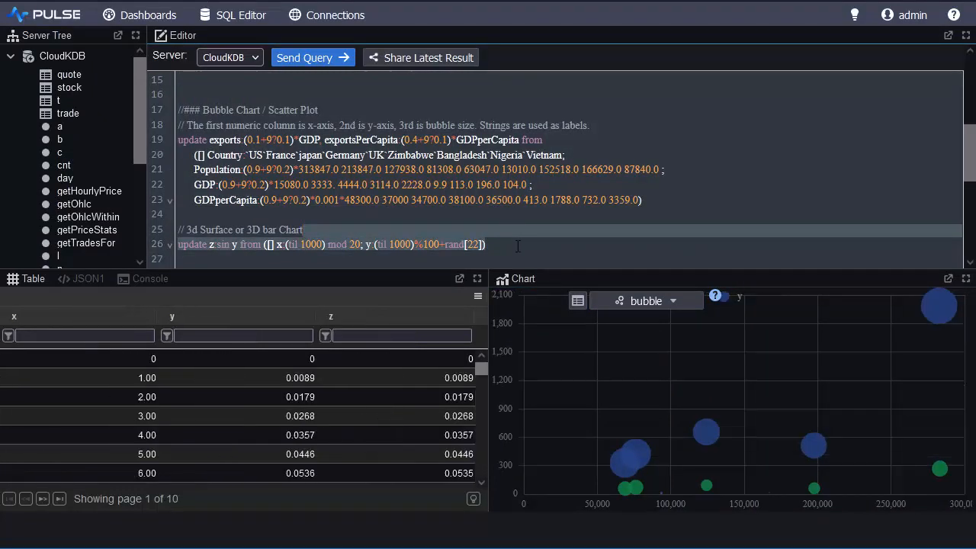
pyautogui.click(641, 302)
pyautogui.scroll(-1, 641, 450)
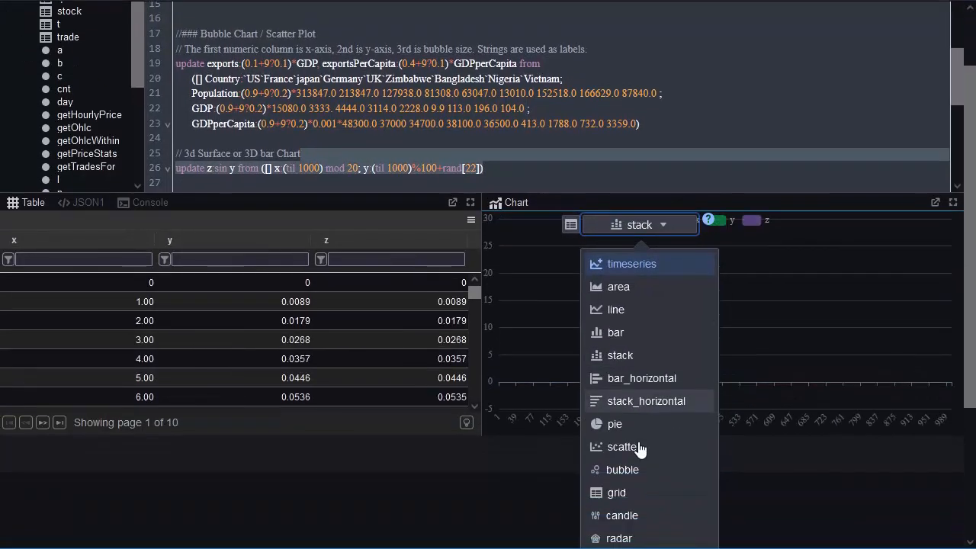
pyautogui.scroll(-1, 633, 378)
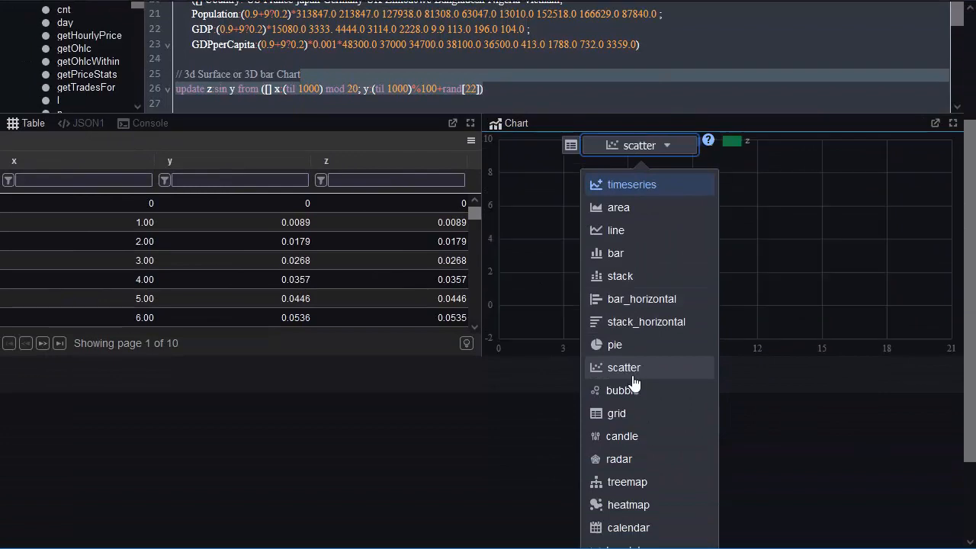
pyautogui.scroll(-2, 632, 375)
pyautogui.click(643, 462)
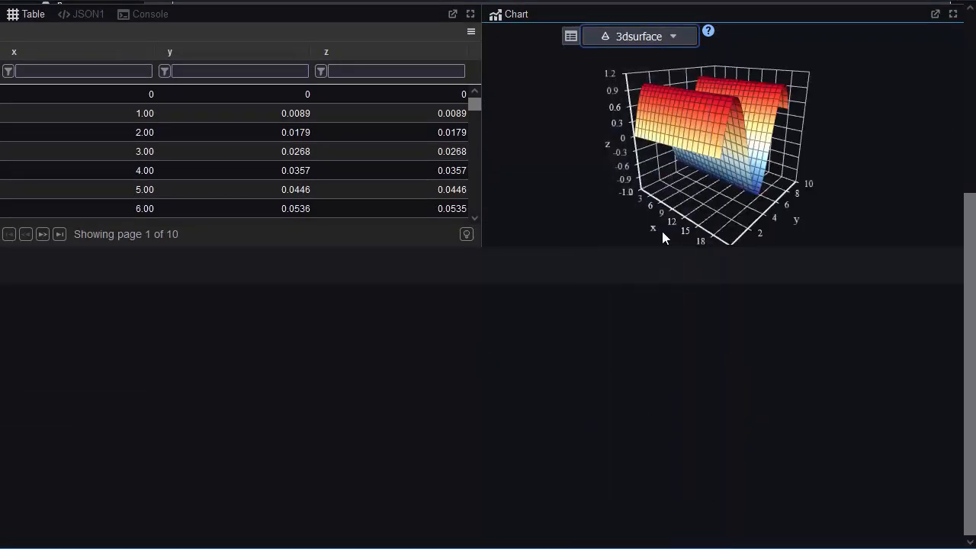
pyautogui.scroll(3, 662, 237)
pyautogui.scroll(5, 392, 177)
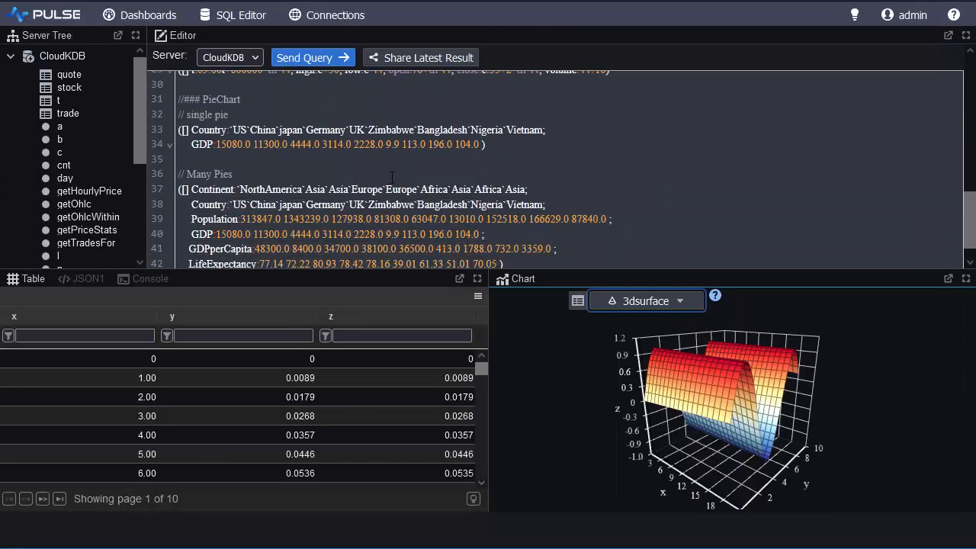
# Step: Rerun the 3D surface example query on line 26 repeatedly to refresh its table and 3dsurface chart with new random values
pyautogui.scroll(4, 392, 177)
pyautogui.click(498, 178)
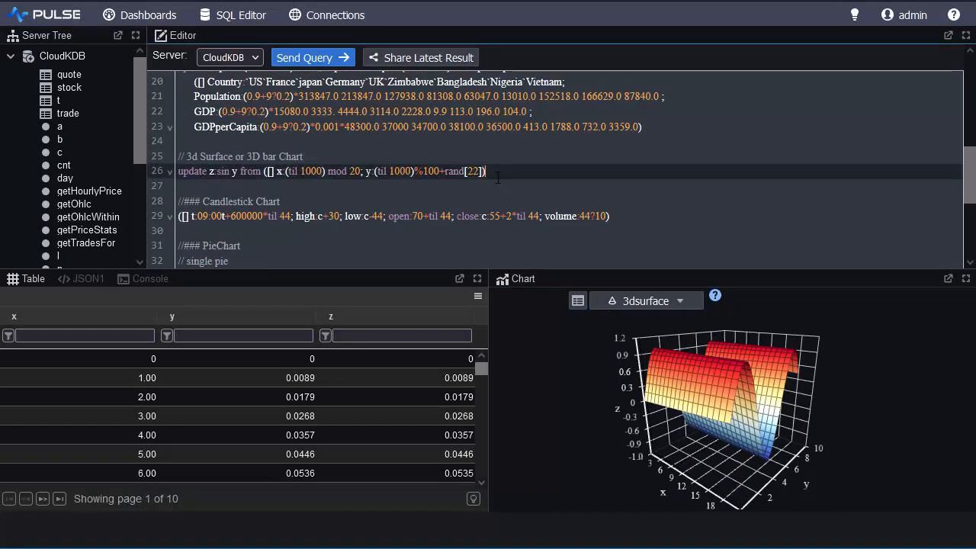
pyautogui.moveTo(504, 170); pyautogui.dragTo(504, 160)
pyautogui.hotkey('ctrl', 'e')
pyautogui.hotkey('ctrl', 'e')
pyautogui.hotkey('ctrl', 'e')
pyautogui.hotkey('ctrl', 'e')
pyautogui.hotkey('ctrl', 'e')
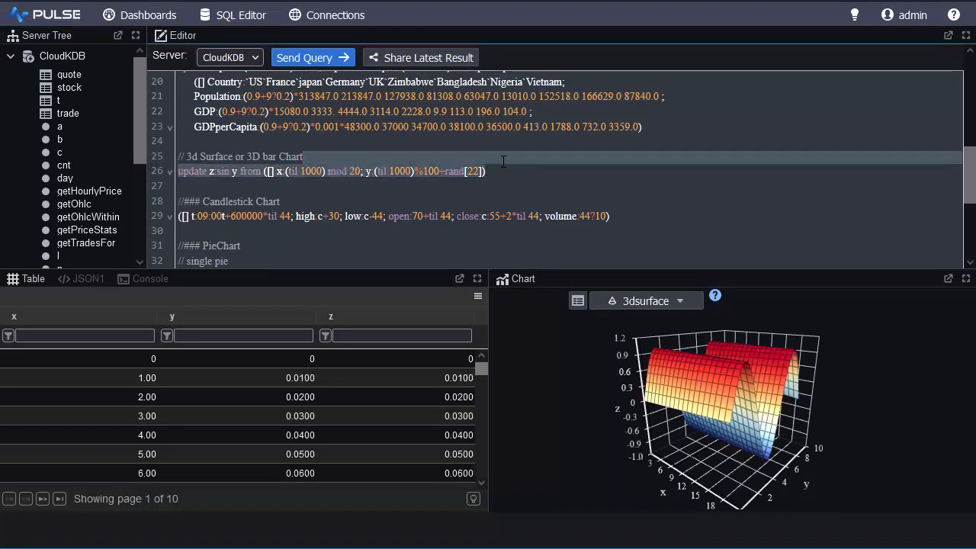
pyautogui.hotkey('ctrl', 'e')
pyautogui.hotkey('ctrl', 'e')
pyautogui.hotkey('ctrl', 'e')
pyautogui.hotkey('ctrl', 'e')
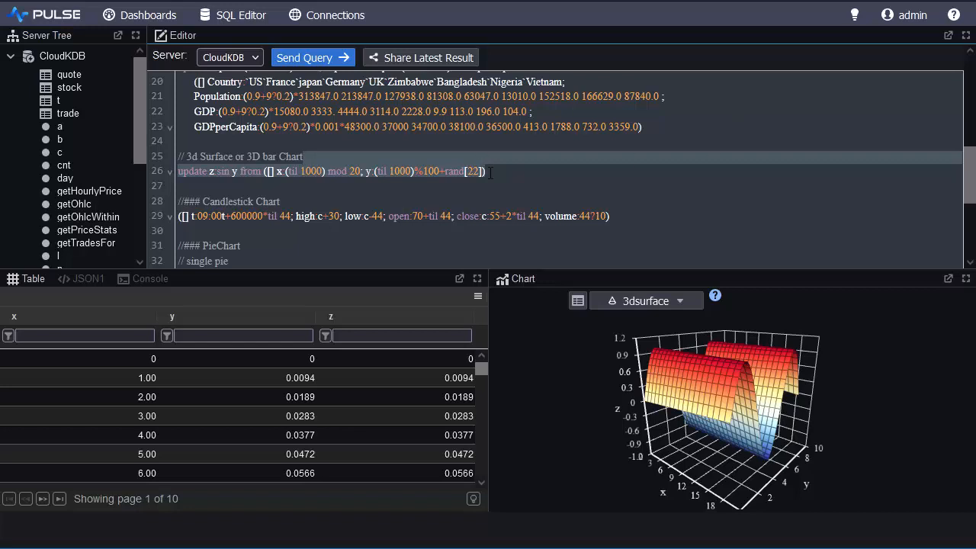
pyautogui.hotkey('ctrl', 'e')
pyautogui.hotkey('ctrl', 'e')
pyautogui.hotkey('ctrl', 'e')
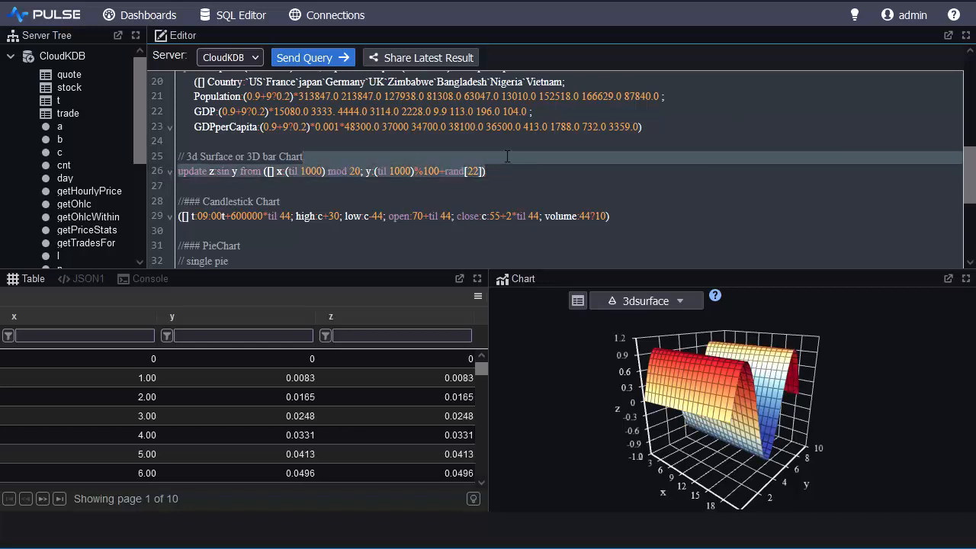
# Step: Share the latest 3dsurface result, then load its link in the separate localhost:8080 browser window and run the shared query there
pyautogui.click(416, 65)
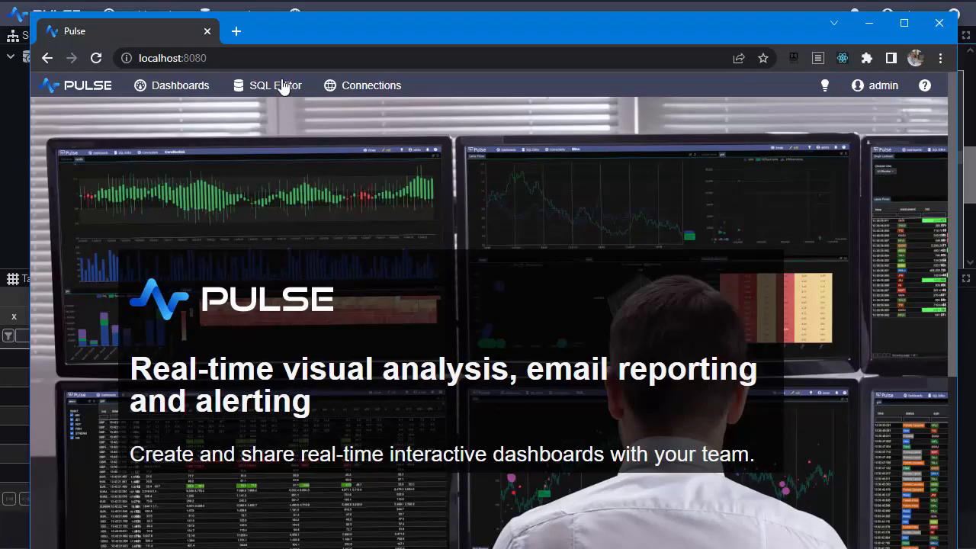
pyautogui.click(260, 55)
pyautogui.hotkey('ctrl', 'v')
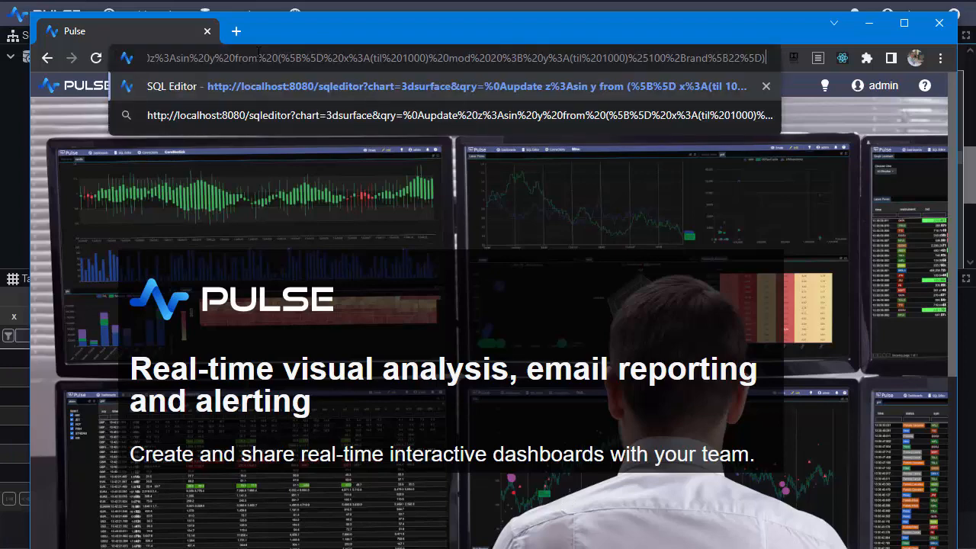
pyautogui.press('Return')
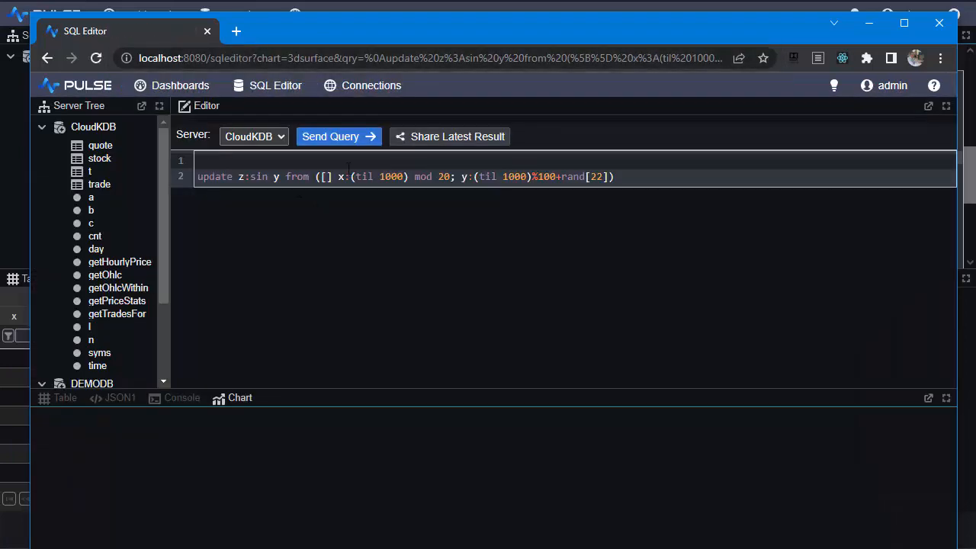
pyautogui.moveTo(349, 167); pyautogui.dragTo(347, 170)
pyautogui.click(335, 140)
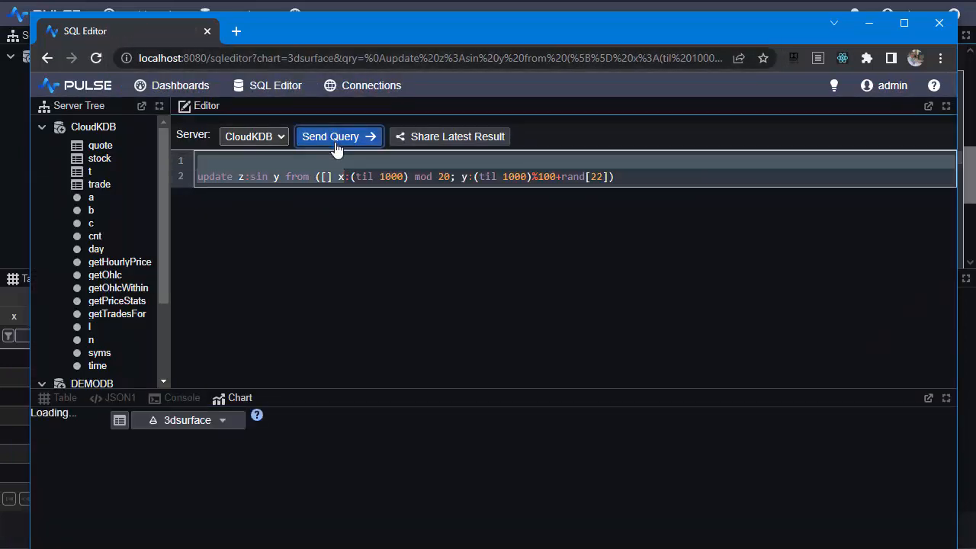
# Step: Return to the original Pulse window and open the Price Grid example from the dashboards overview
pyautogui.hotkey('alt', 'Tab')
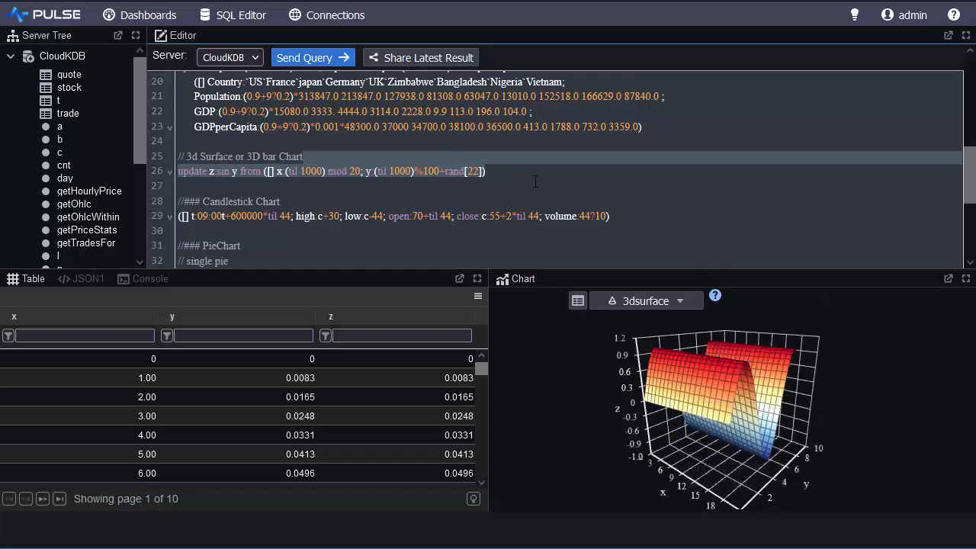
pyautogui.click(141, 16)
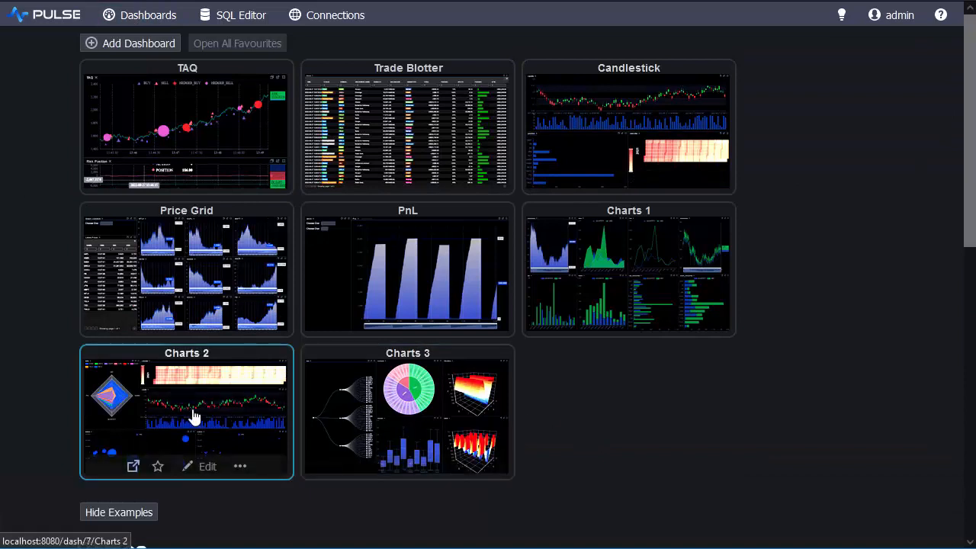
pyautogui.click(193, 290)
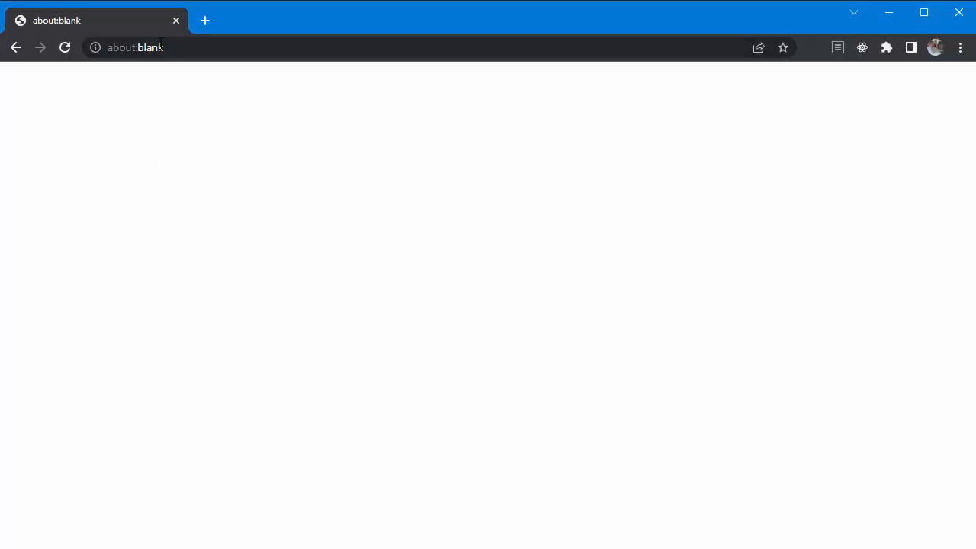
# Step: Go to timestored.com/pulse in the browser and open the Pulse download page
pyautogui.click(160, 48)
pyautogui.write('ti')
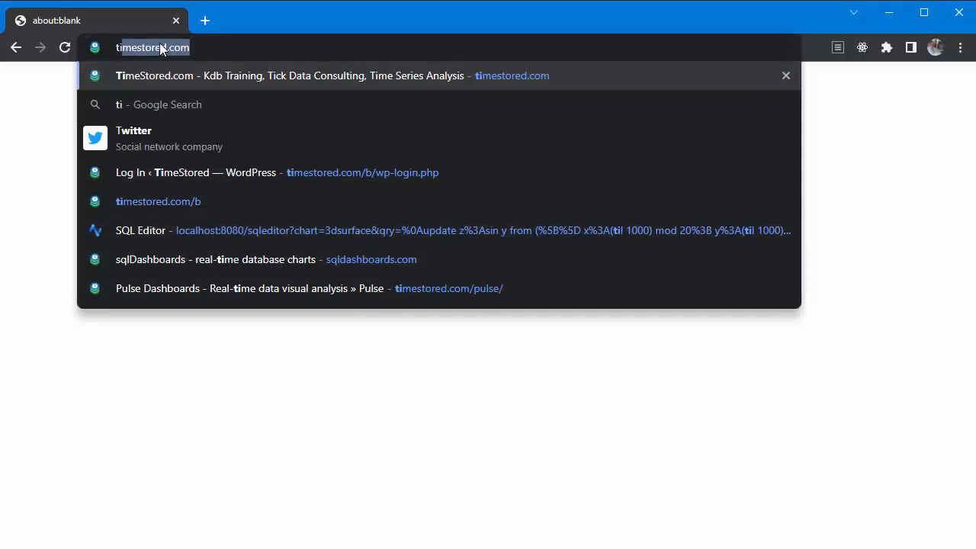
pyautogui.write('mestored.com')
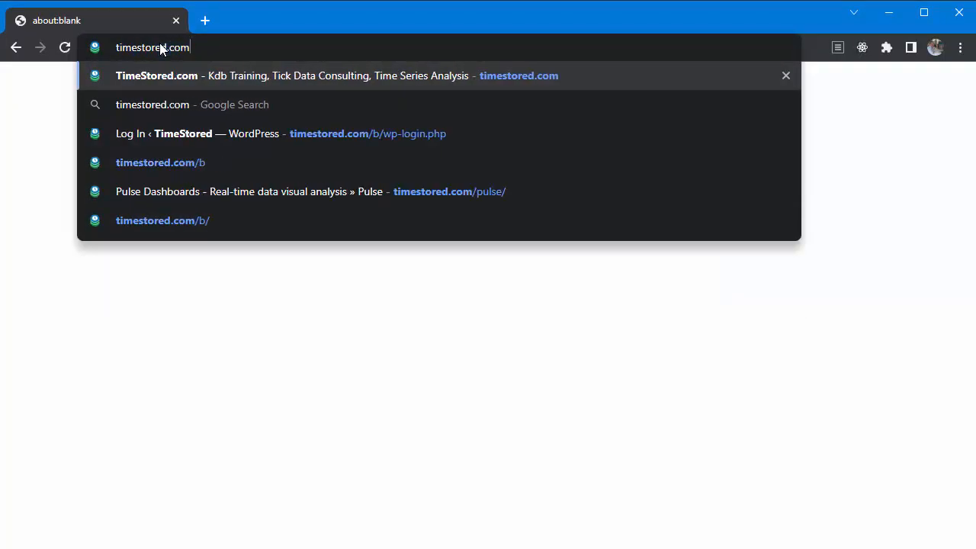
pyautogui.write('/puls')
pyautogui.press('Return')
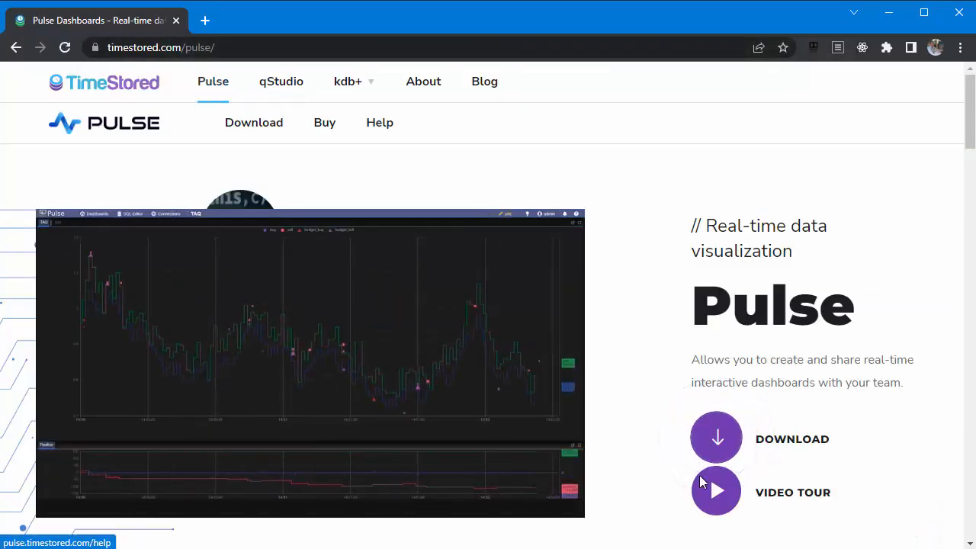
pyautogui.click(707, 445)
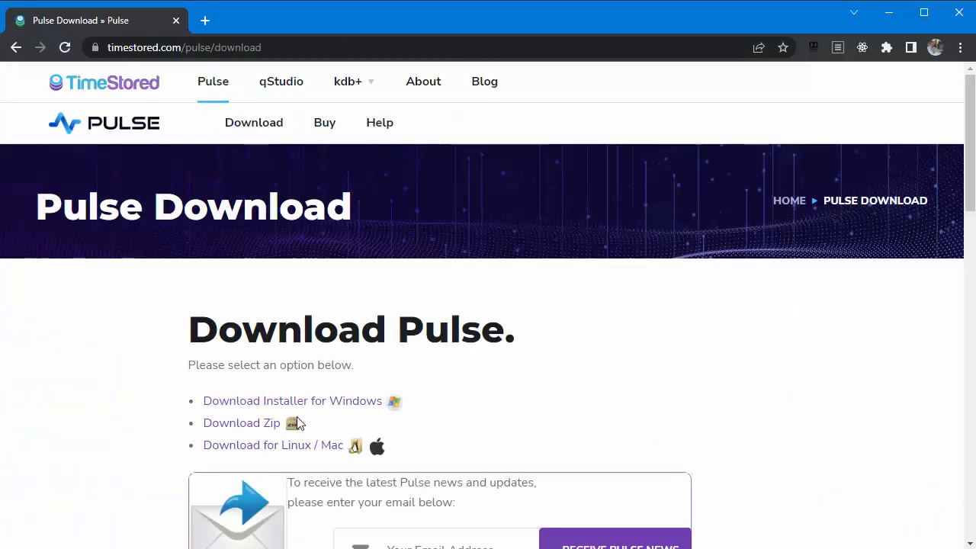